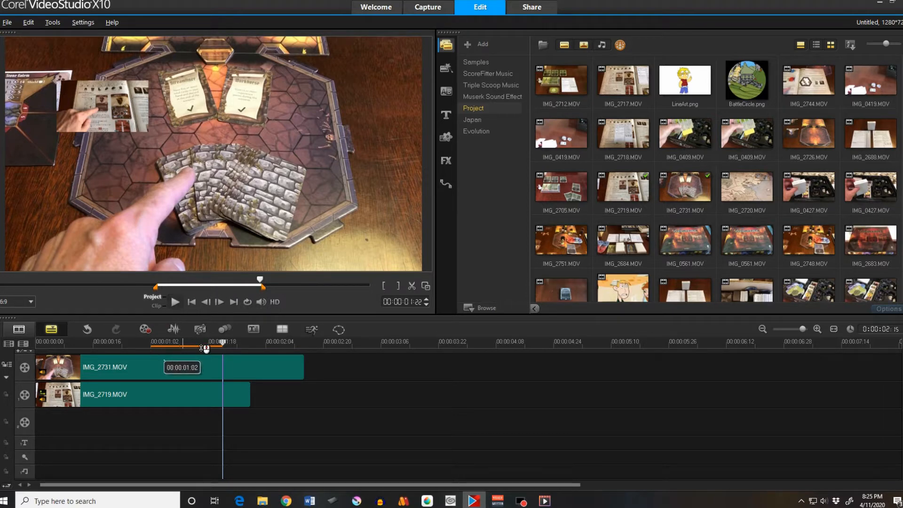
Compare the Project and Clip preview modes using the IMG_2731.MOV and IMG_2719.MOV clips.
click(175, 303)
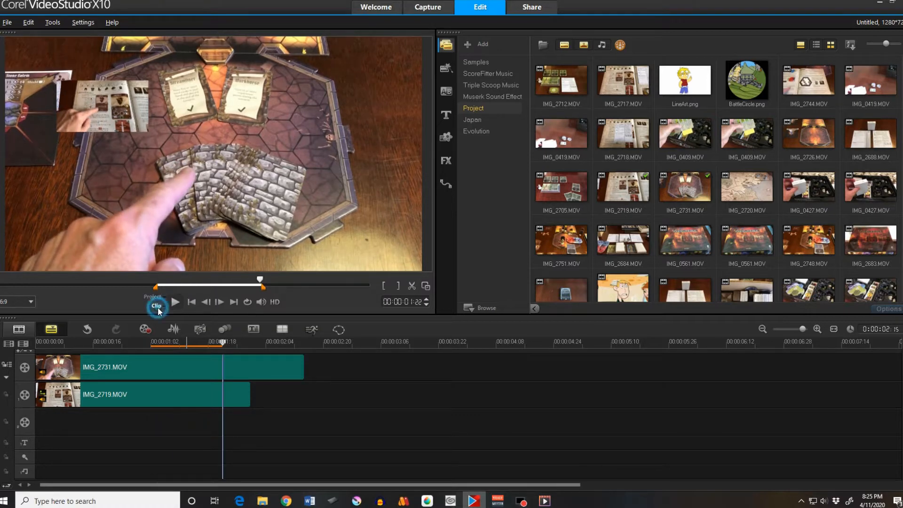
click(157, 306)
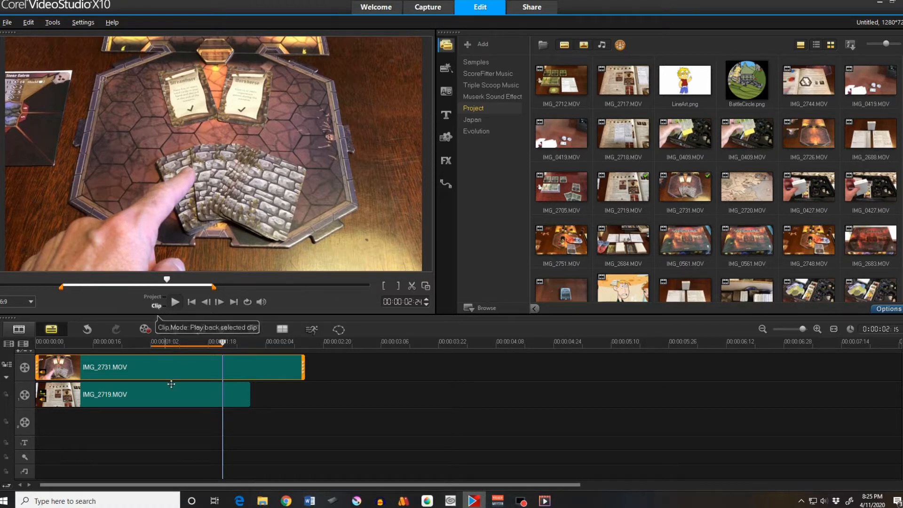
click(180, 398)
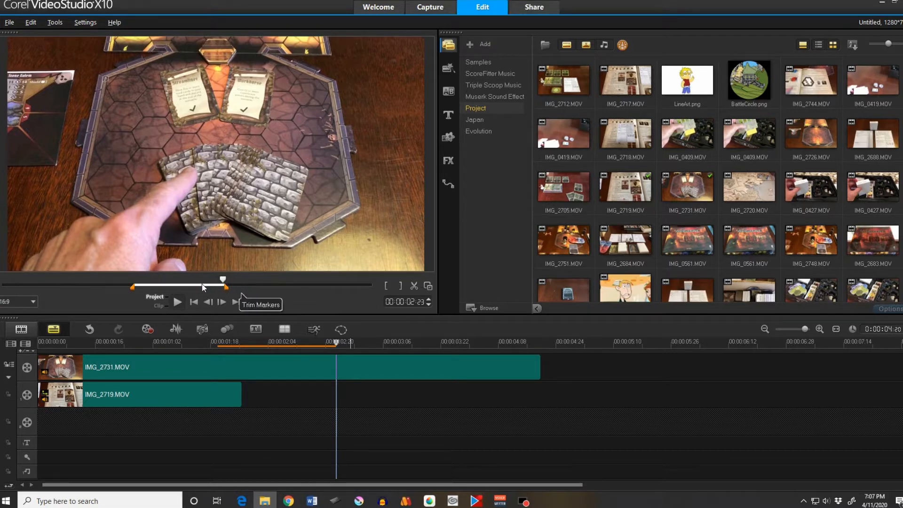
click(159, 304)
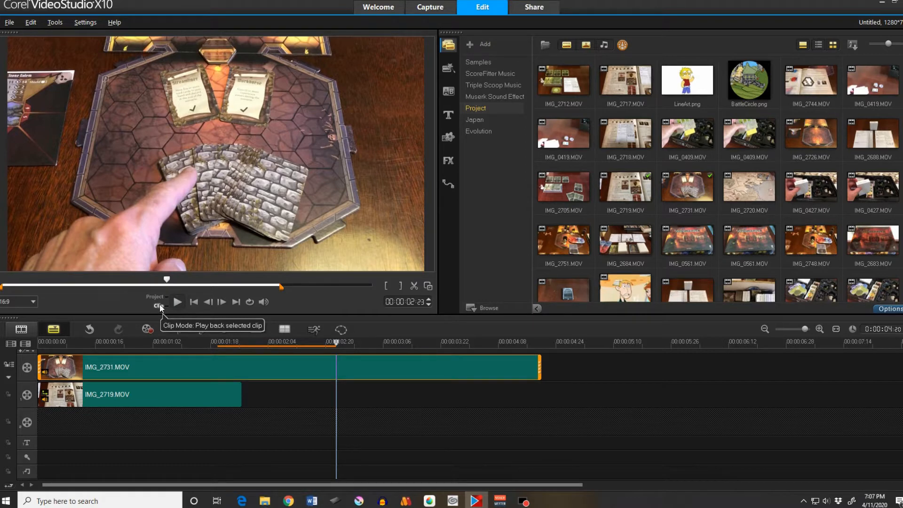
click(187, 389)
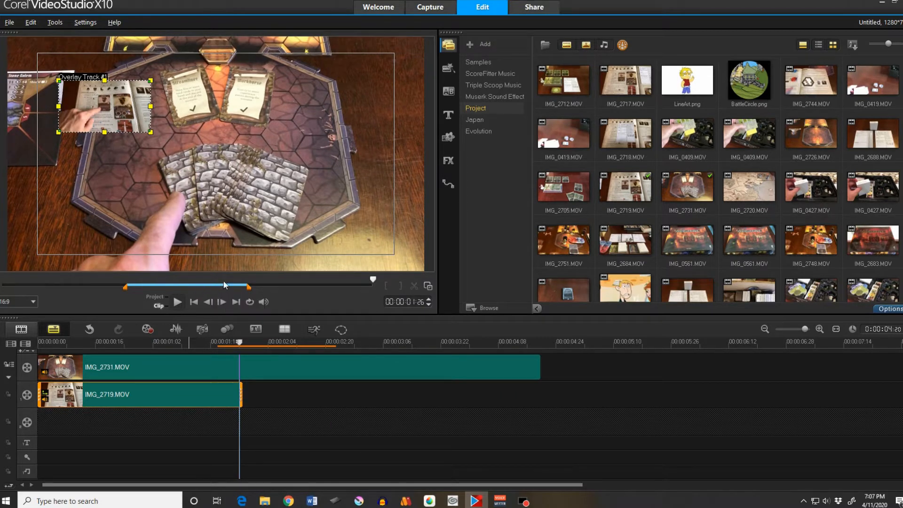
click(269, 362)
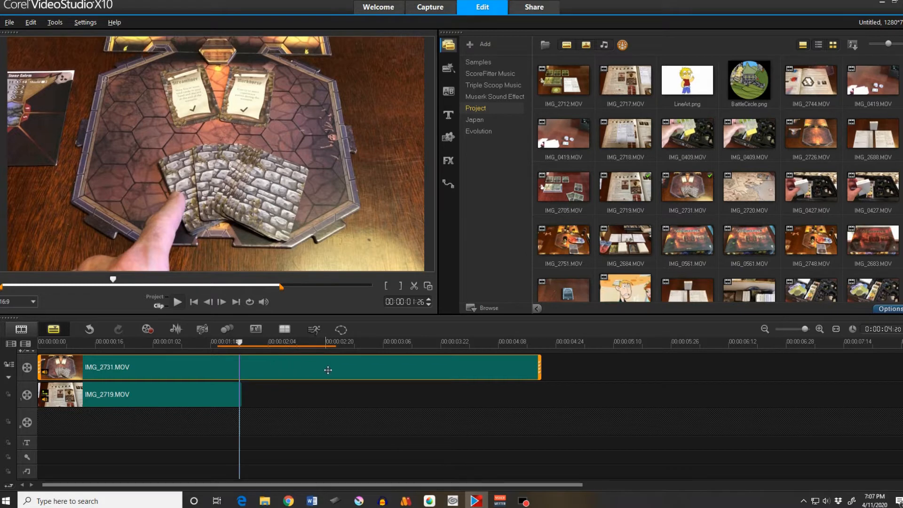
click(156, 297)
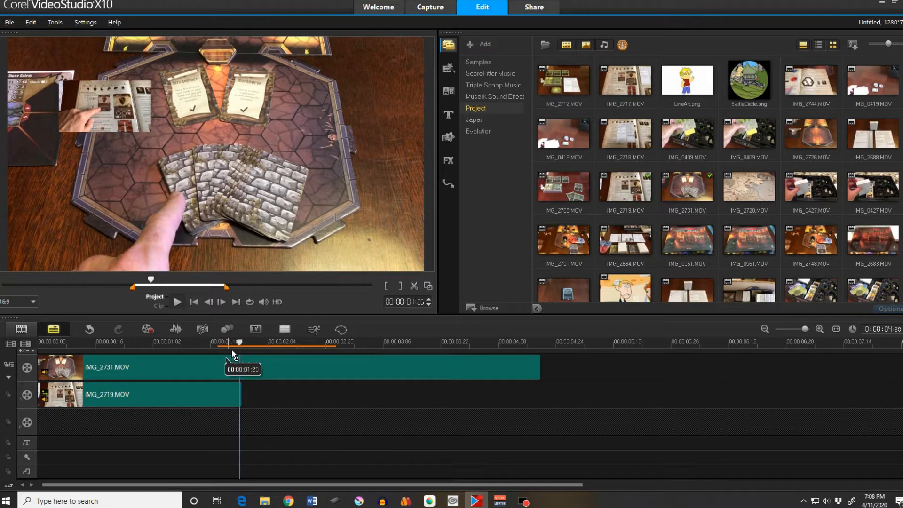
Examine the composited project in Project mode from about 00:00:01:16 to 00:00:02:23.
click(353, 394)
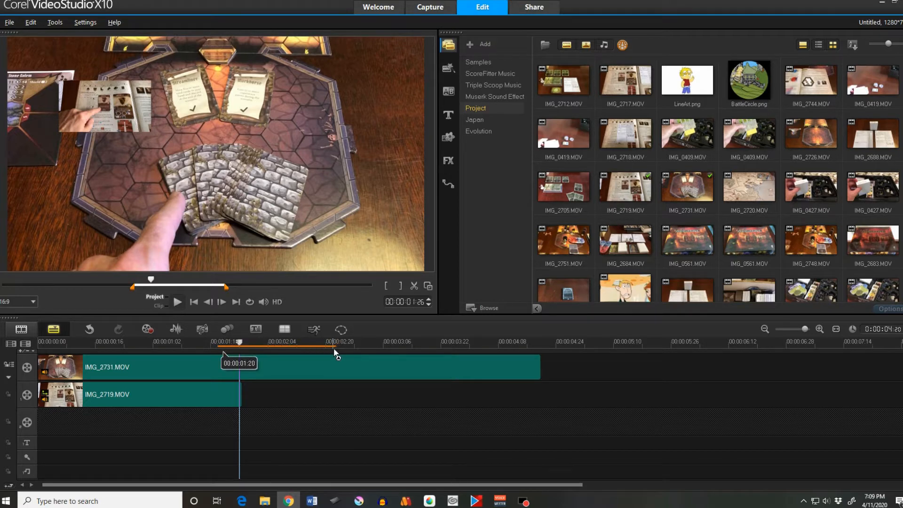
click(176, 303)
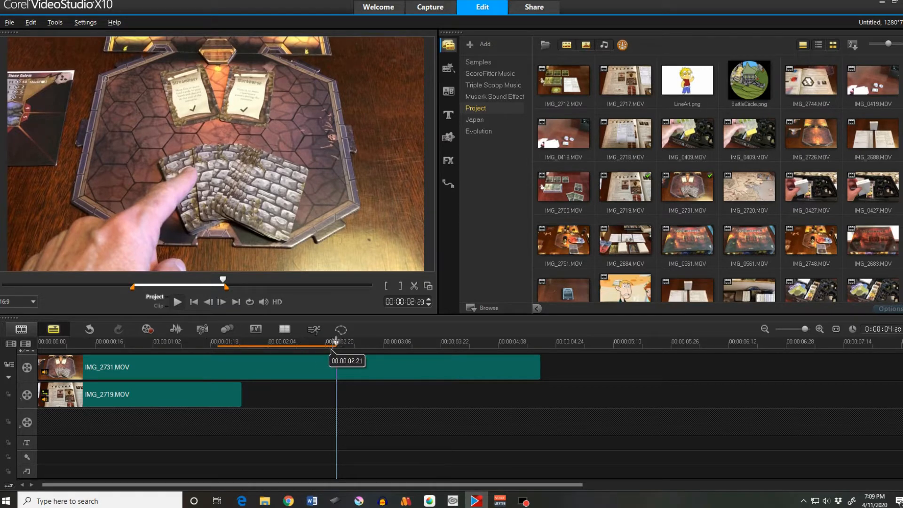
drag(335, 341, 203, 341)
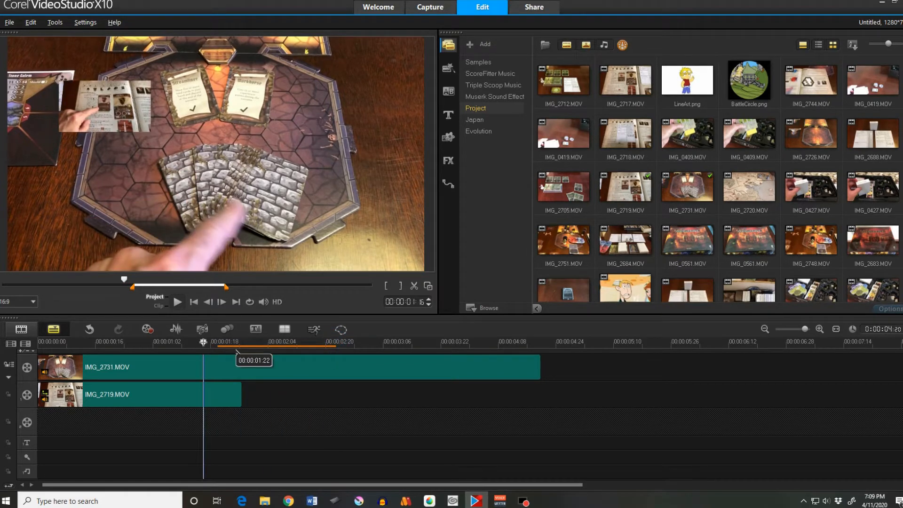
drag(203, 342, 279, 369)
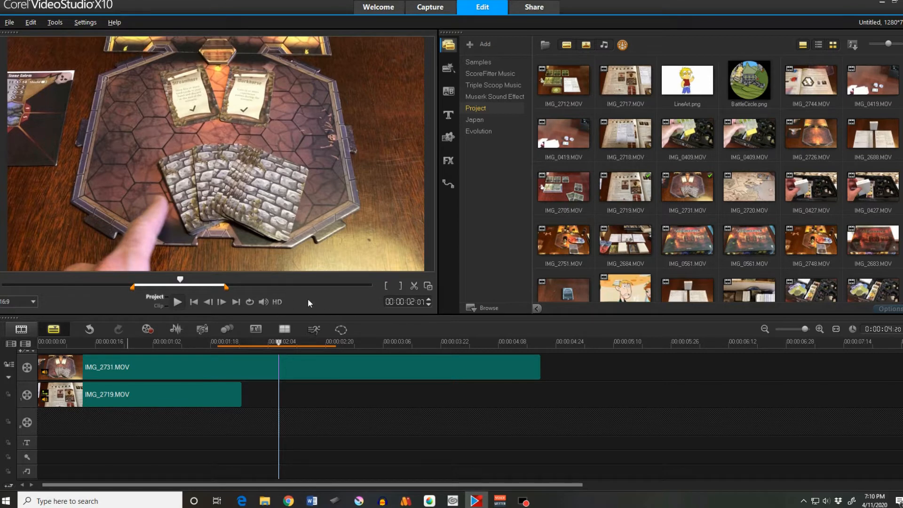
Switch to Clip mode and scrub through IMG_2731.MOV to about 00:00:03:13.
click(160, 307)
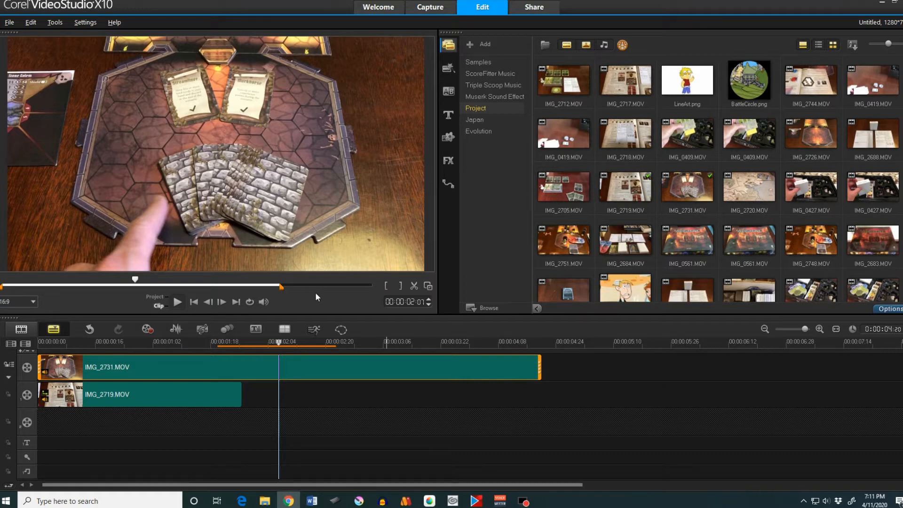
click(109, 286)
drag(114, 281, 209, 290)
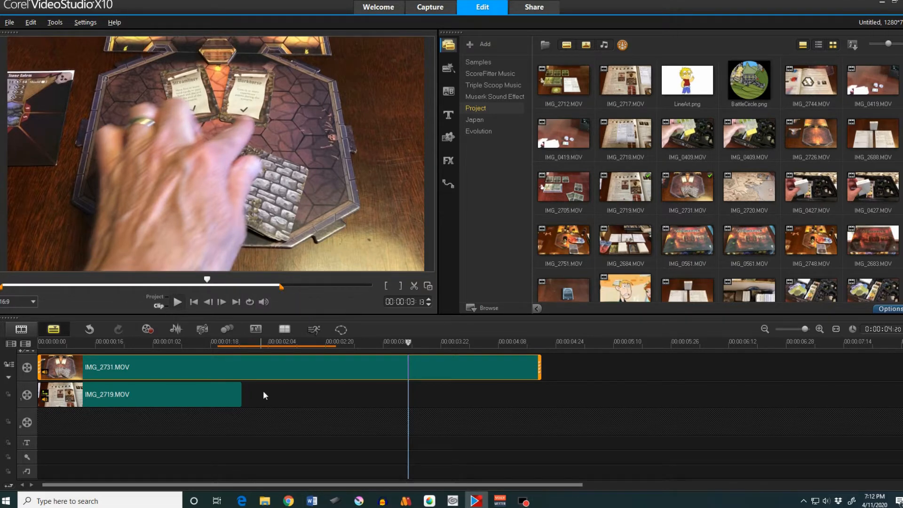
Extend the IMG_2719.MOV overlay clip to the end of IMG_2731.MOV and move the playhead to 00:00:02:05.
click(175, 401)
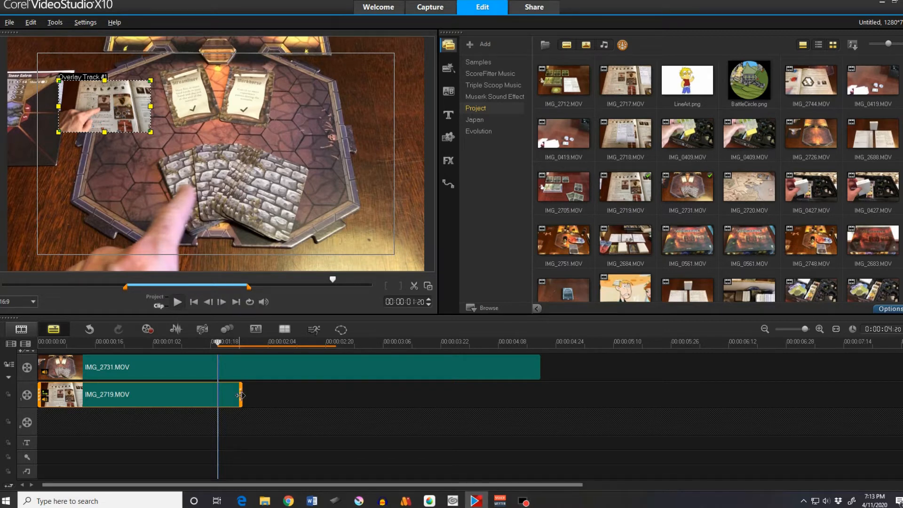
drag(244, 398, 540, 411)
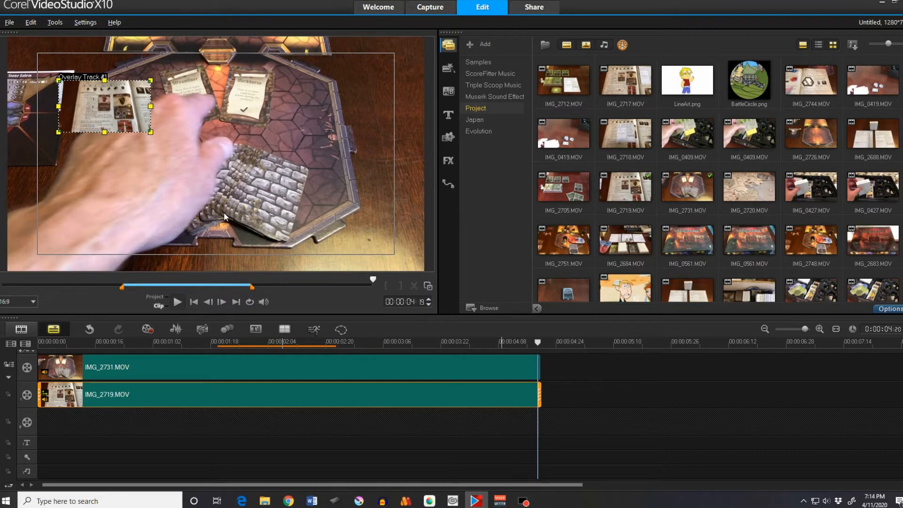
click(539, 341)
drag(538, 340, 273, 361)
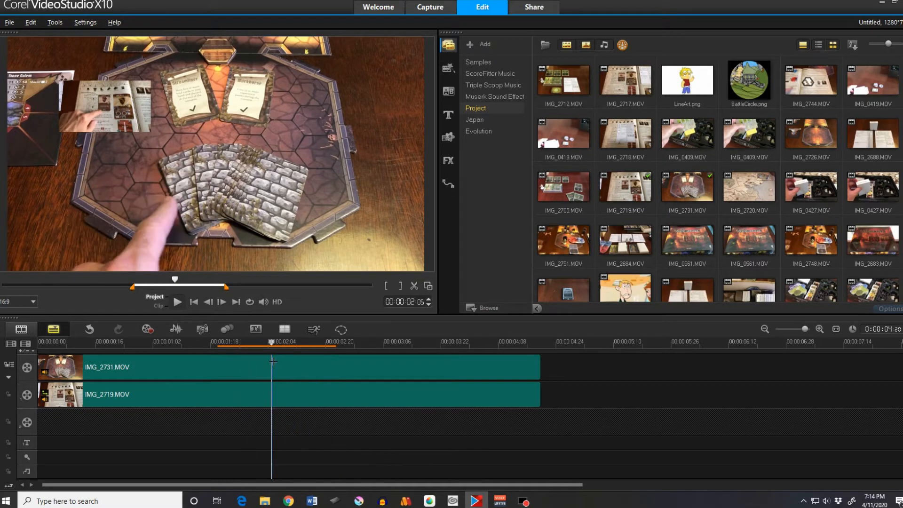
Give the IMG_2719.MOV overlay a basic motion that enters from the left and exits to the right.
click(283, 398)
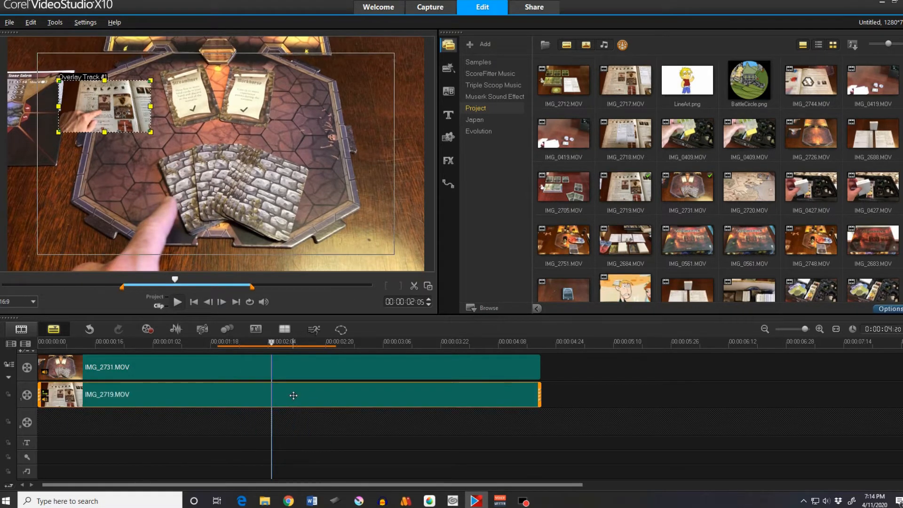
click(891, 309)
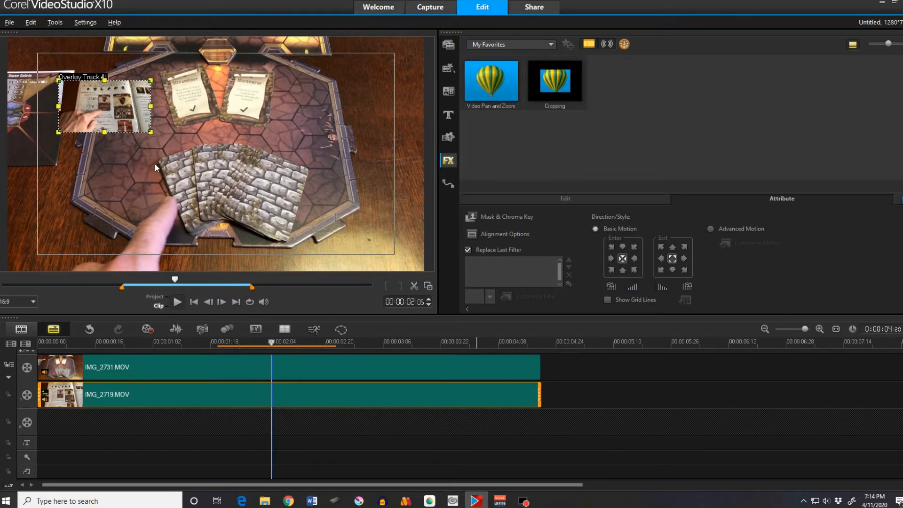
click(612, 258)
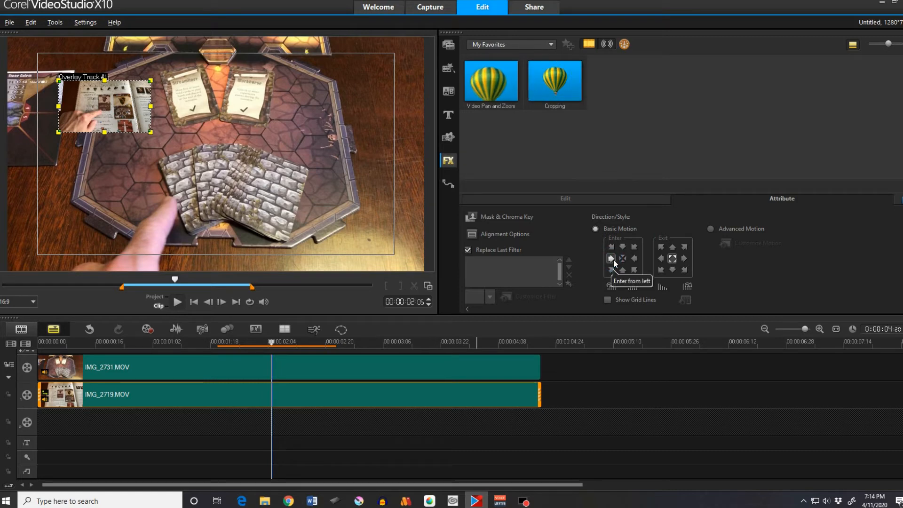
click(685, 258)
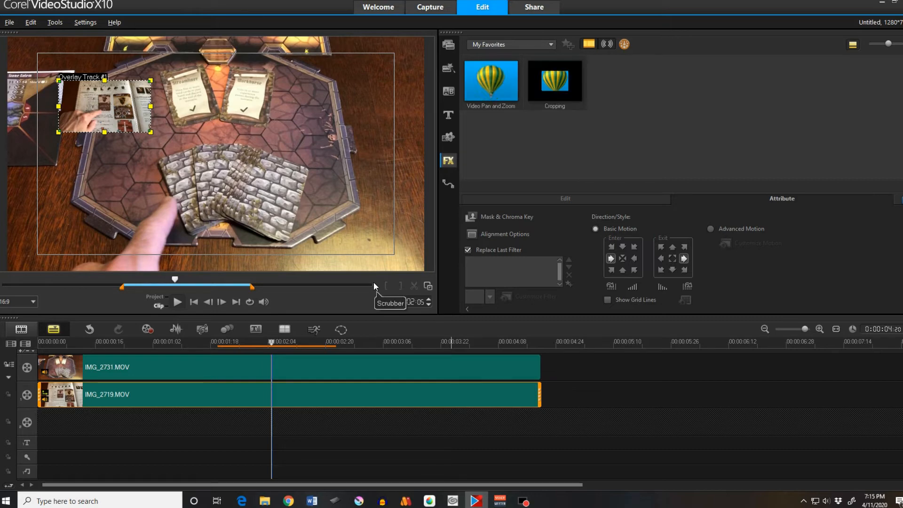
Scrub through the project to check the overlay's entrance, pause and exit against the preview range.
click(273, 341)
drag(274, 341, 161, 345)
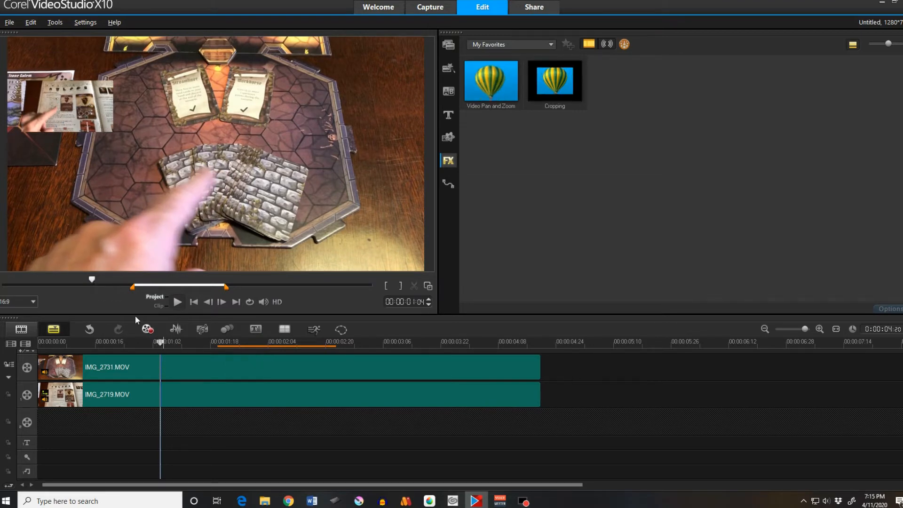
drag(161, 342, 214, 366)
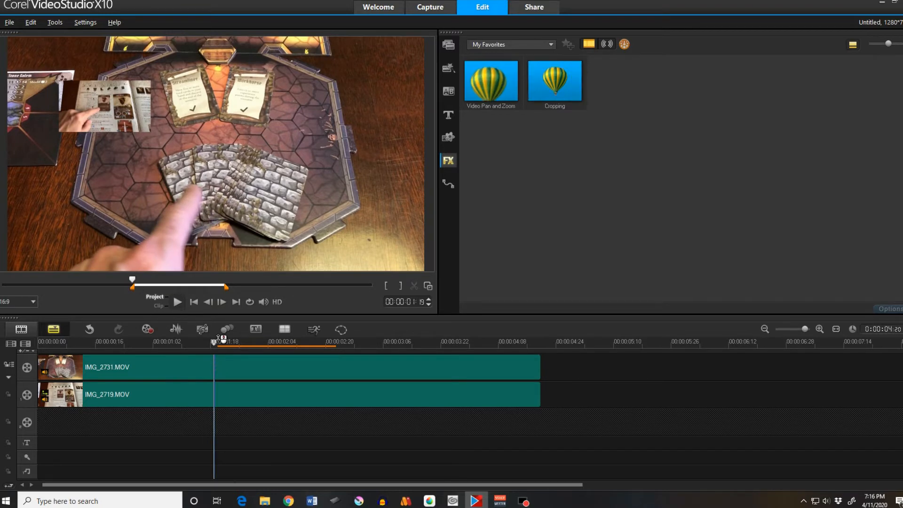
click(232, 349)
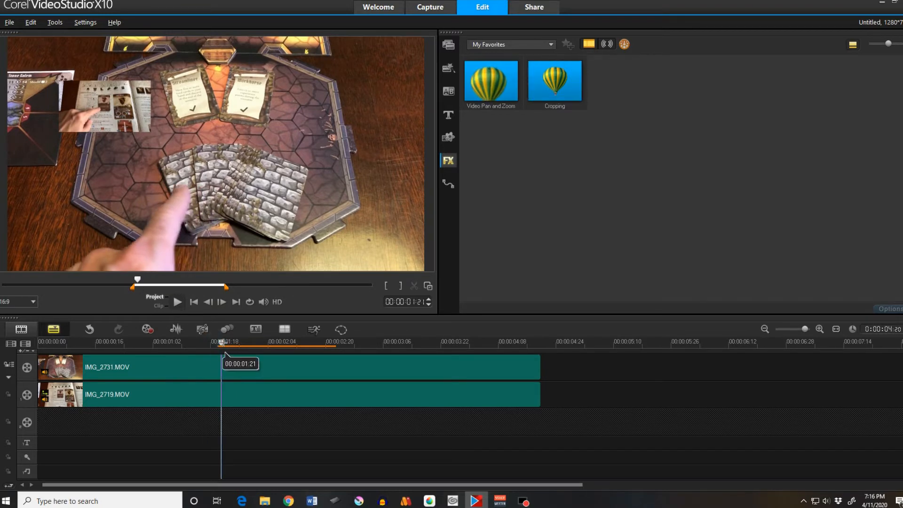
drag(233, 345, 554, 374)
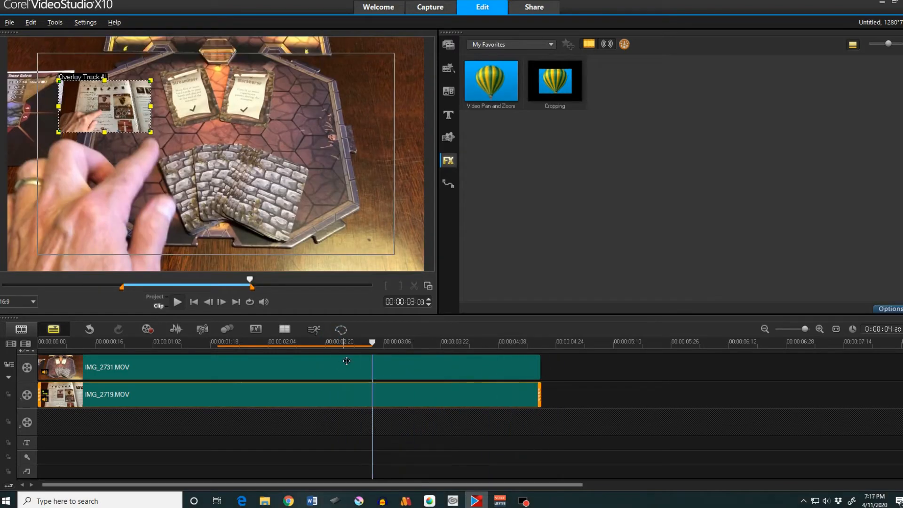
Extend the end of the project preview range to 00:00:03:28 to lengthen the overlay's motion pause.
mouse_move(250, 281)
mouse_down()
mouse_move(266, 277)
mouse_move(133, 284)
mouse_move(243, 287)
mouse_up()
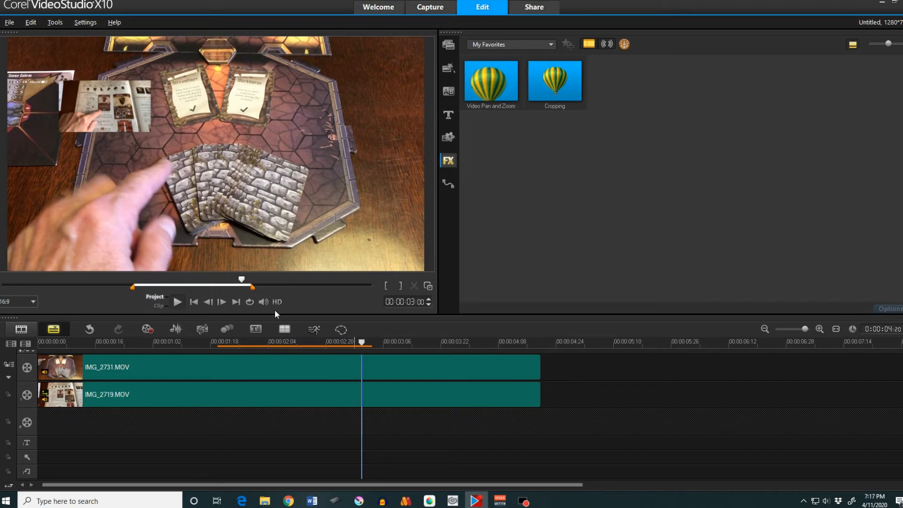
click(254, 287)
drag(258, 287, 316, 286)
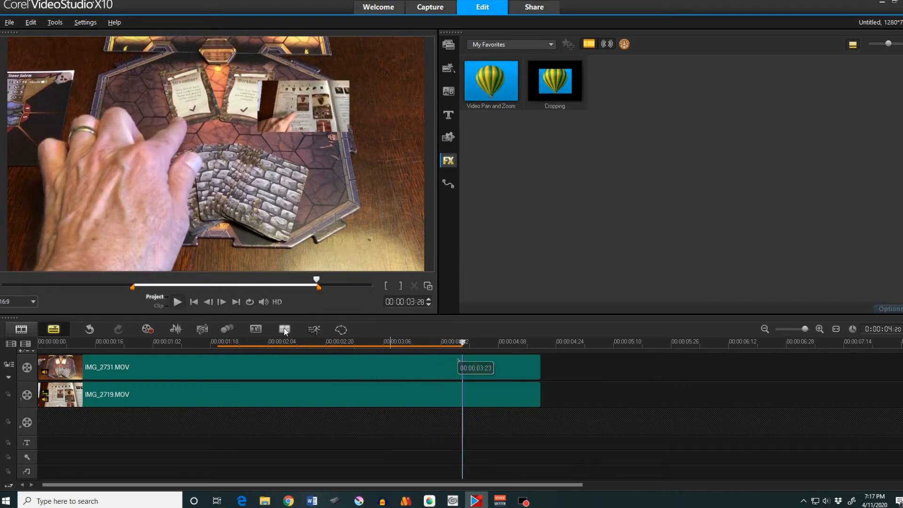
Check the overlay's exit in Clip mode and shorten IMG_2719.MOV to end at about 00:00:03:00.
click(258, 394)
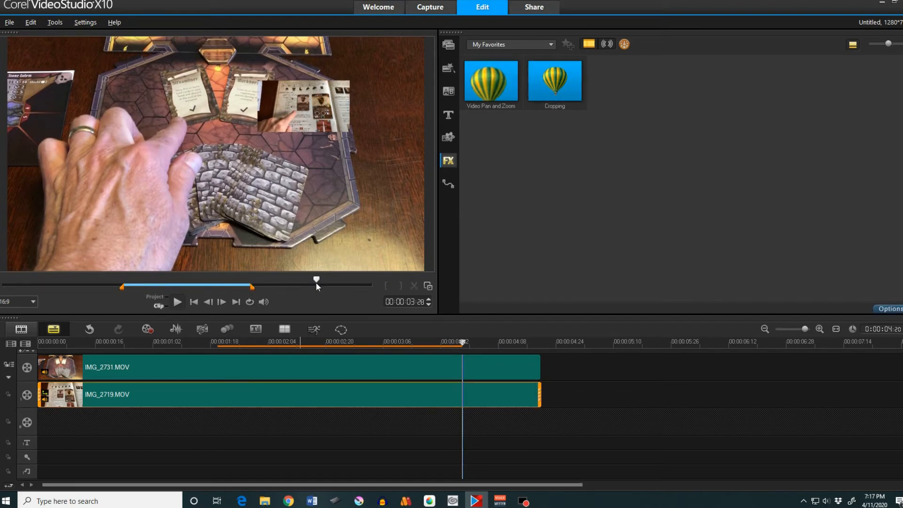
drag(316, 281, 371, 304)
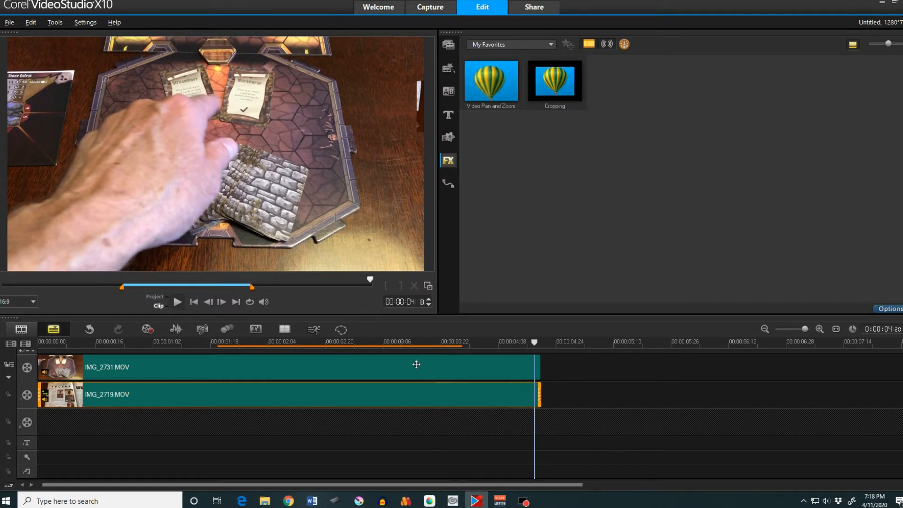
drag(540, 401, 414, 403)
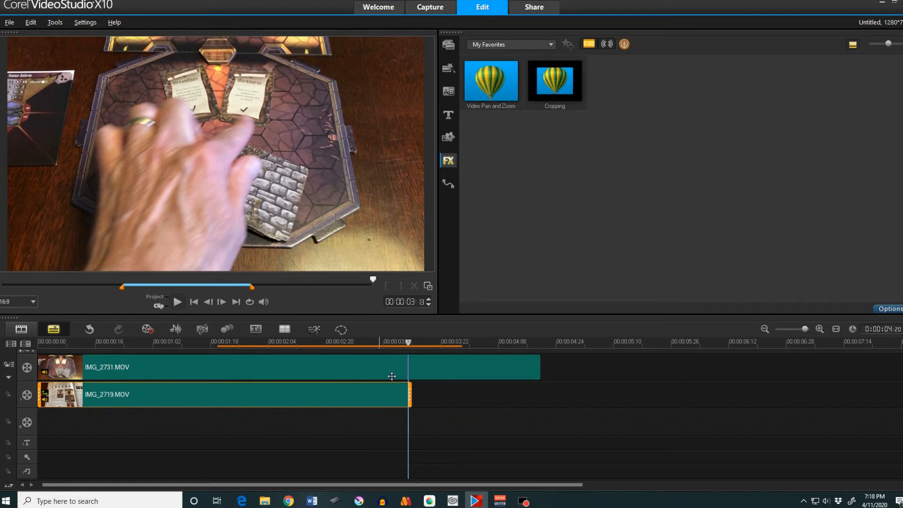
drag(411, 395, 362, 395)
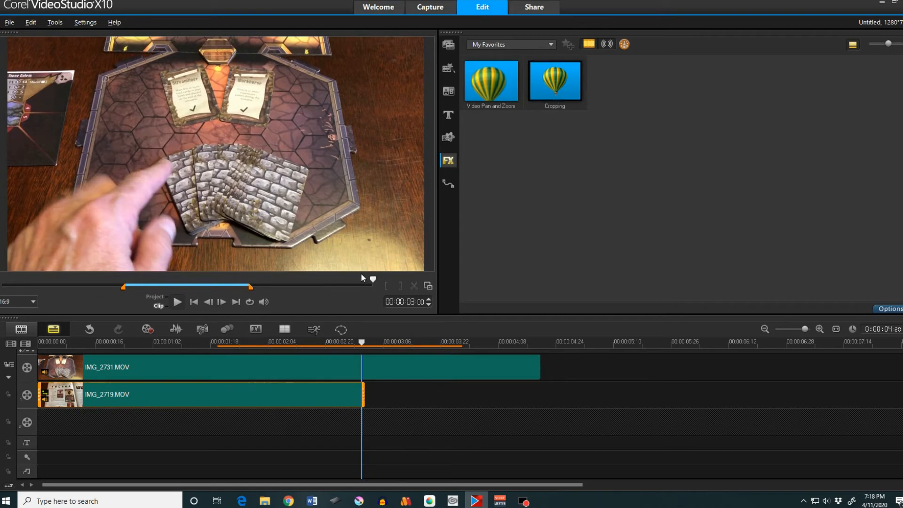
mouse_move(373, 281)
mouse_down()
mouse_move(244, 282)
mouse_move(374, 289)
mouse_up()
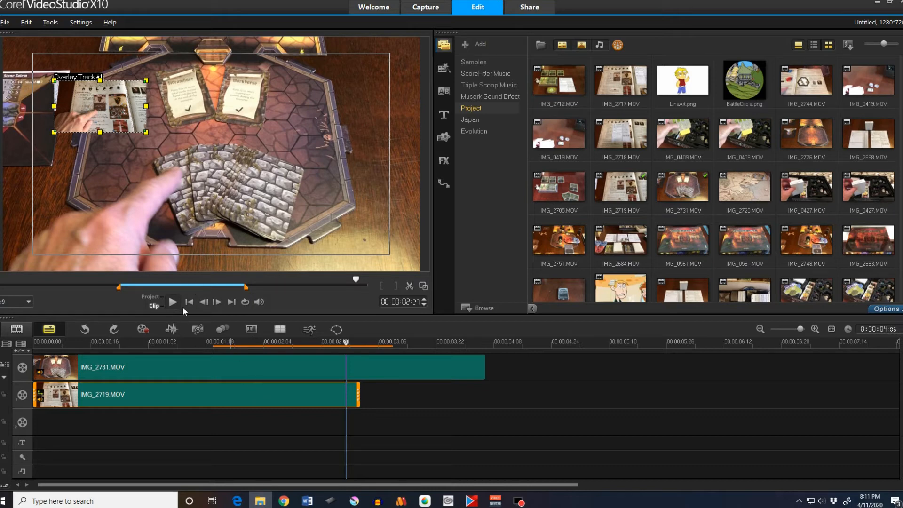
Return to Project mode and mark the preview range's end about 20 frames past 00:00:02:27.
click(284, 367)
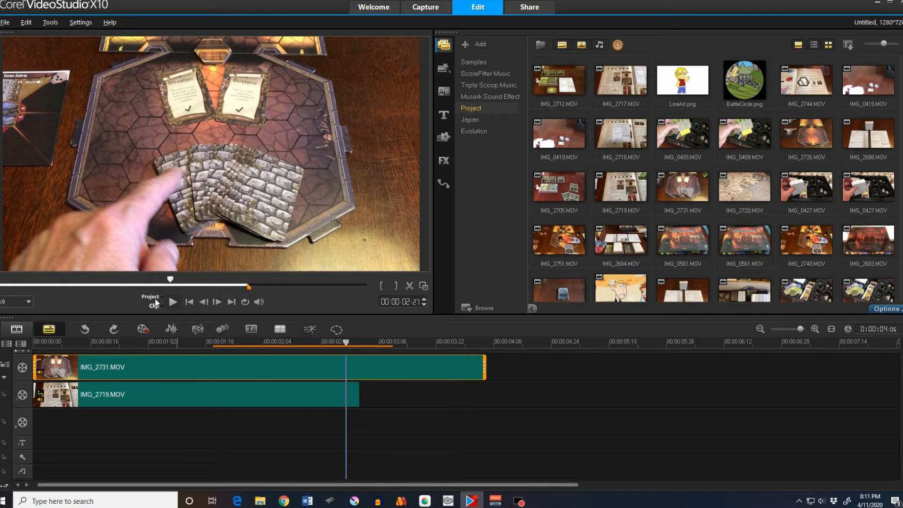
click(152, 299)
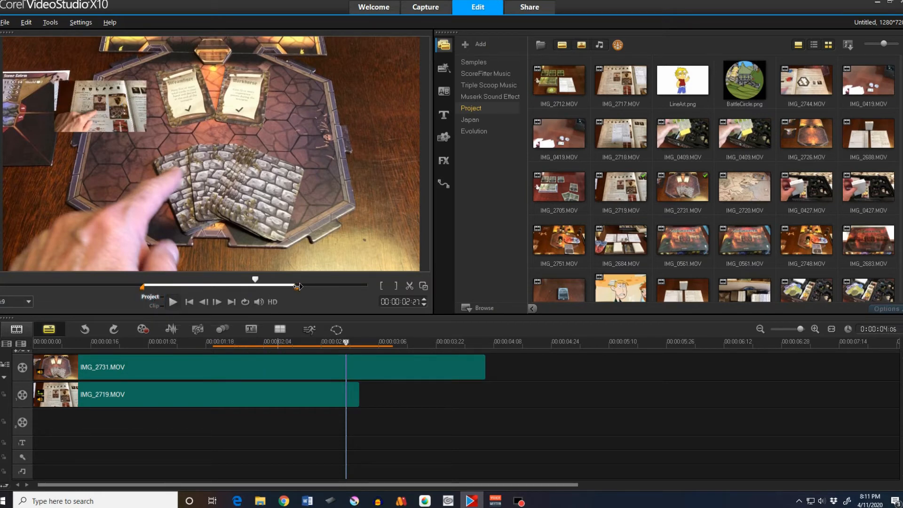
mouse_move(296, 287)
mouse_down()
mouse_move(244, 287)
mouse_move(314, 280)
mouse_up()
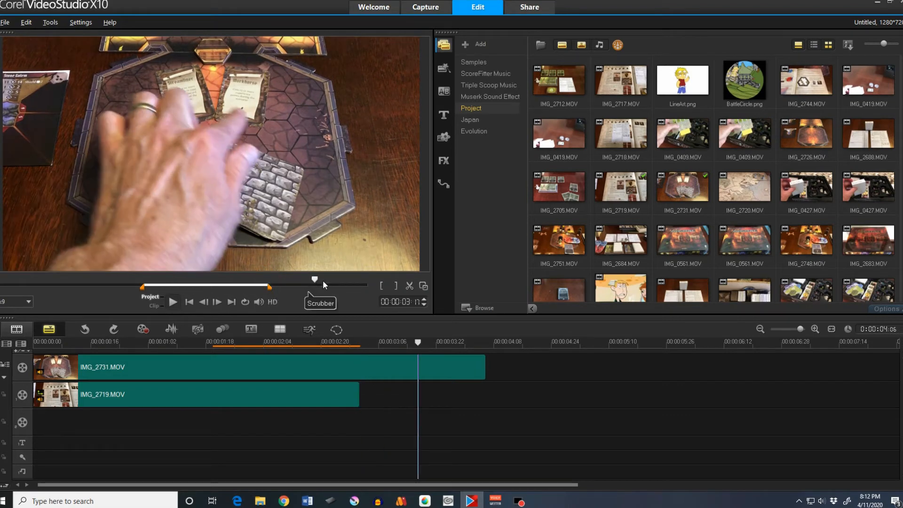
click(396, 287)
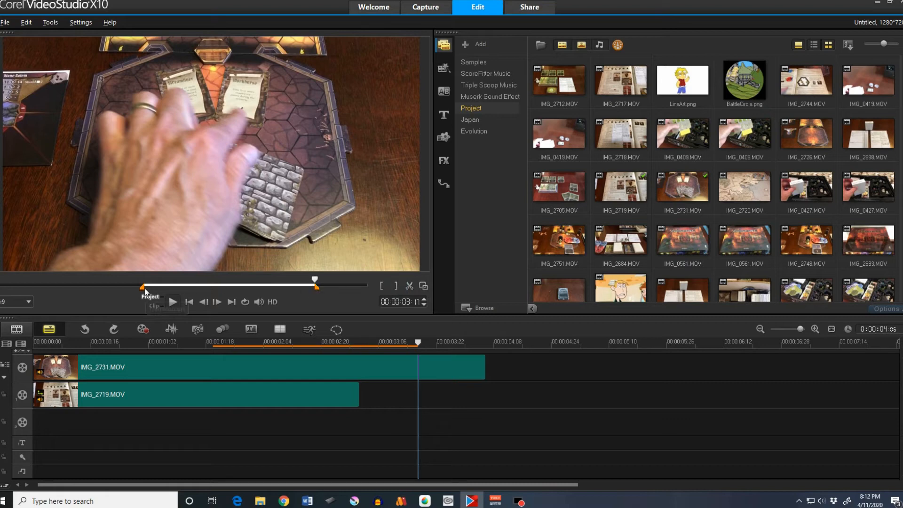
Move the project preview range's start to about 00:00:01:01, then to 00:00:01:24, and check the overlay's motion pause.
drag(144, 287, 86, 287)
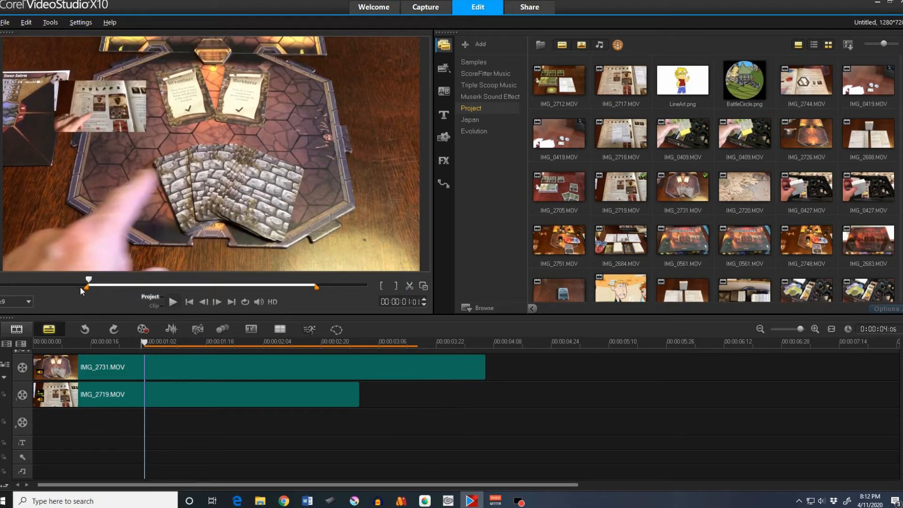
mouse_move(86, 288)
mouse_down()
mouse_move(191, 291)
mouse_move(156, 291)
mouse_up()
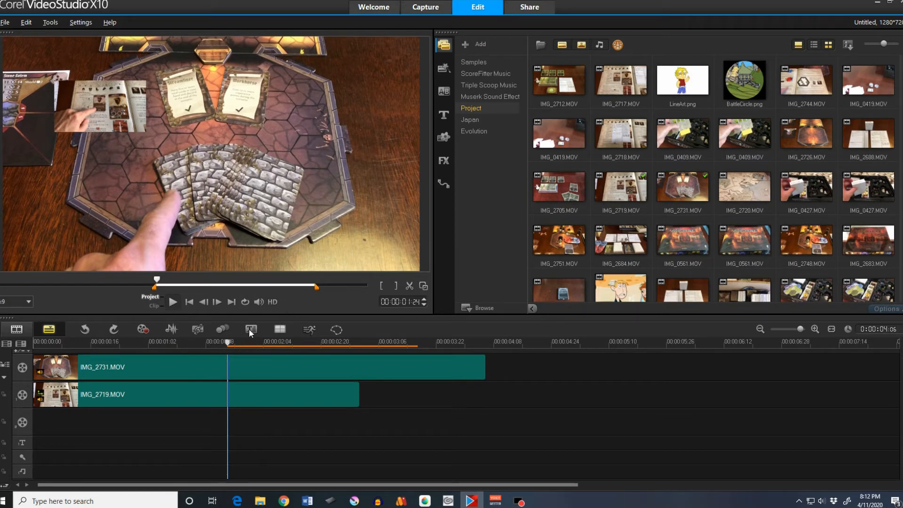
click(120, 342)
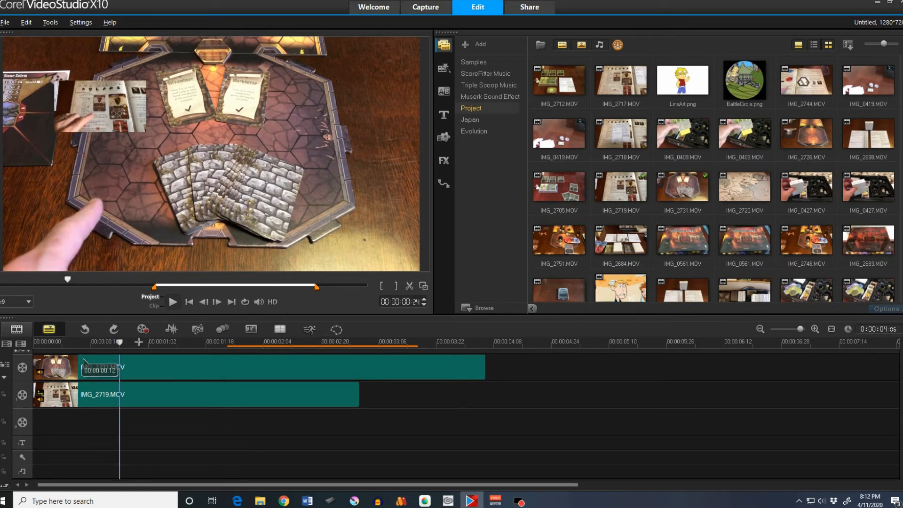
Reset the project preview range to span the whole project, from 00:00:00:00 to 00:00:04:05.
drag(154, 287, 1, 286)
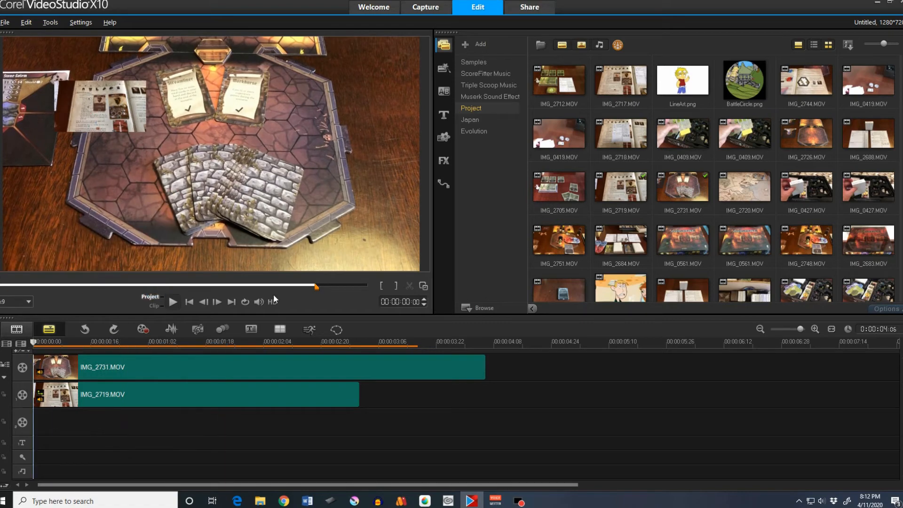
drag(319, 287, 369, 286)
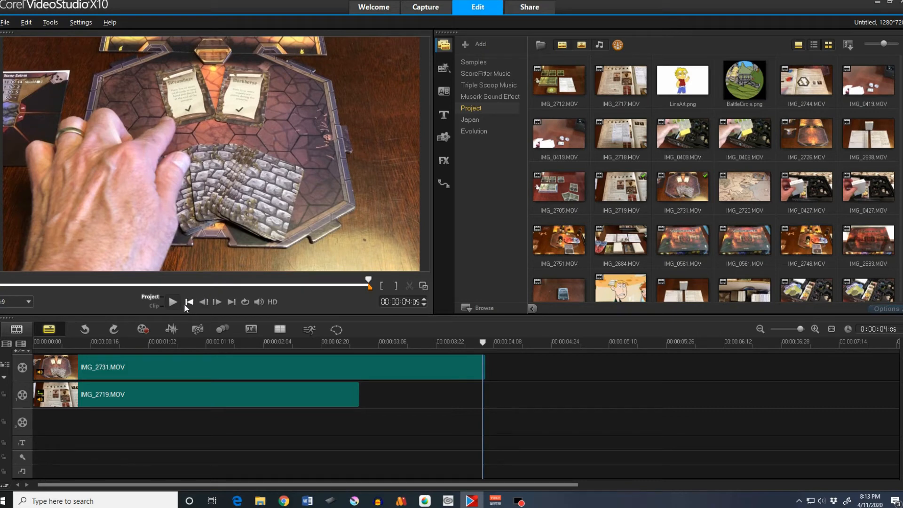
Switch to Clip mode for IMG_2731.MOV and scrub back from its end trim marker.
click(154, 306)
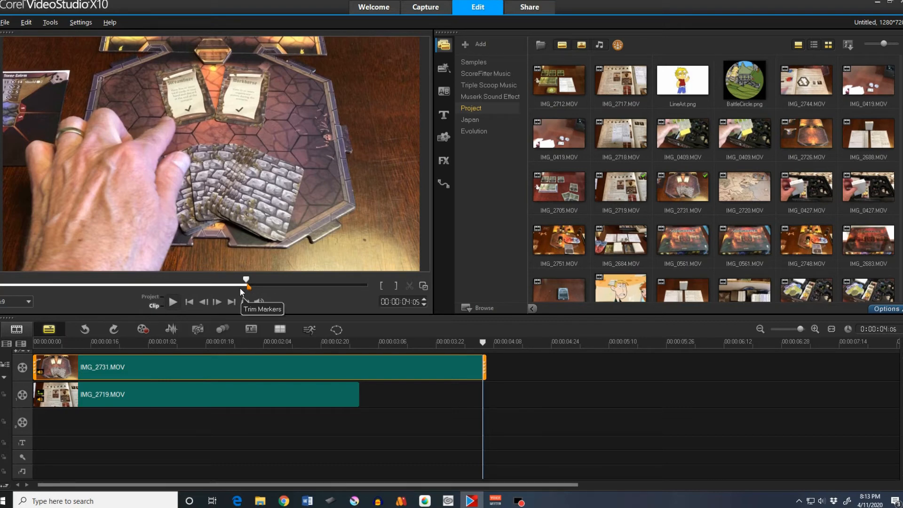
click(223, 285)
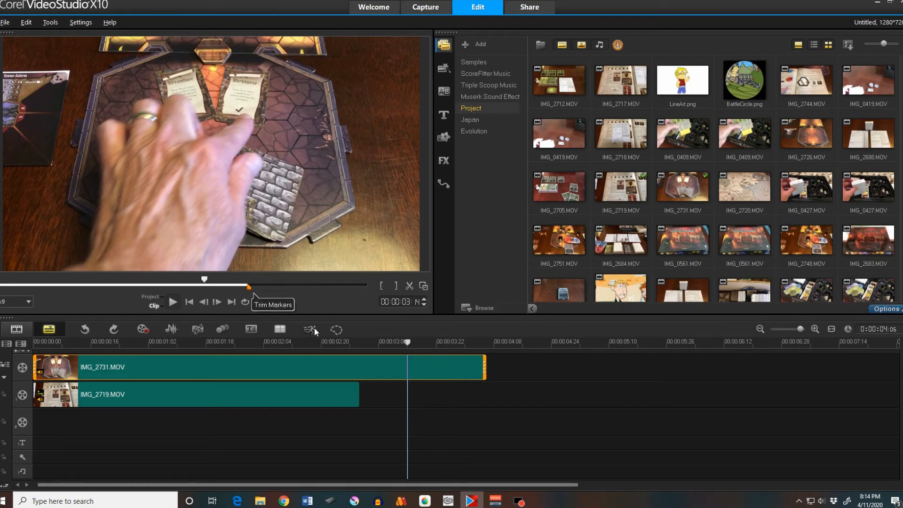
Scrub the timeline in Project mode back and forth to the project's end to review the overlay.
click(405, 342)
mouse_move(372, 341)
mouse_down()
mouse_move(324, 348)
mouse_move(374, 344)
mouse_up()
key(Left)
key(Left)
key(Left)
key(Left)
key(Left)
key(Left)
key(Left)
key(Left)
key(Left)
key(Left)
key(Left)
key(Left)
key(Left)
key(Left)
key(Left)
key(Left)
key(Left)
key(Left)
key(Left)
key(Left)
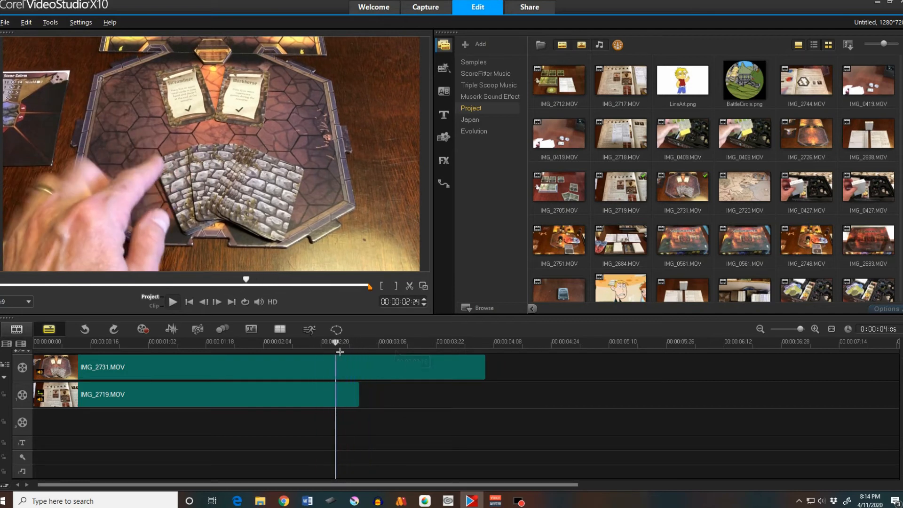
drag(258, 340, 292, 340)
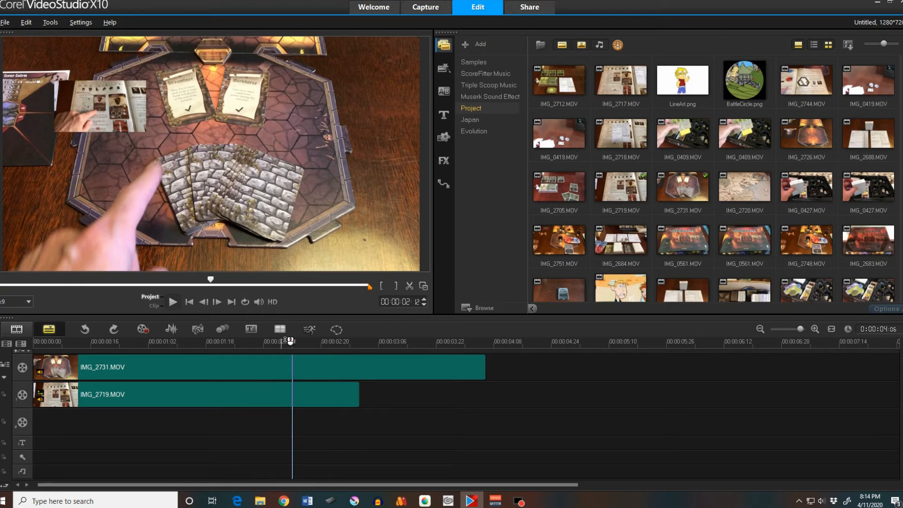
drag(292, 343, 486, 348)
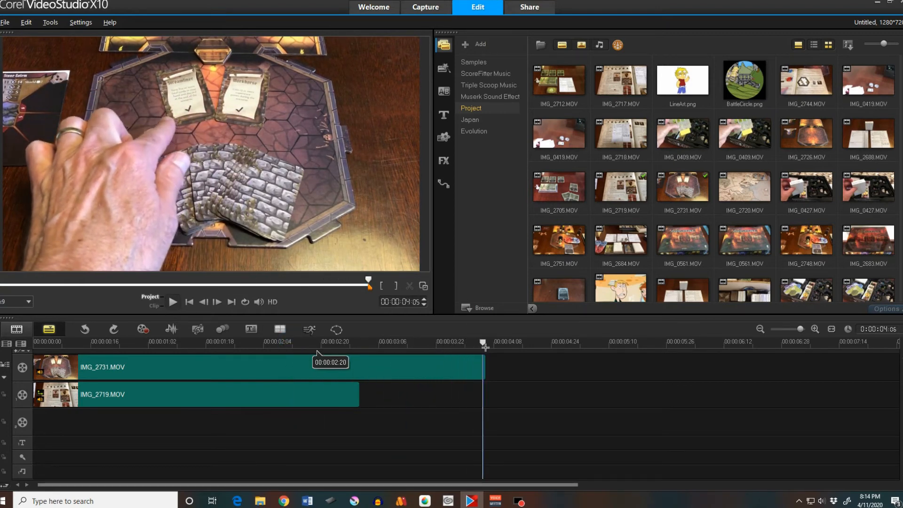
In Clip mode, extend IMG_2731.MOV by marking its end at about 00:00:04:18.
click(154, 307)
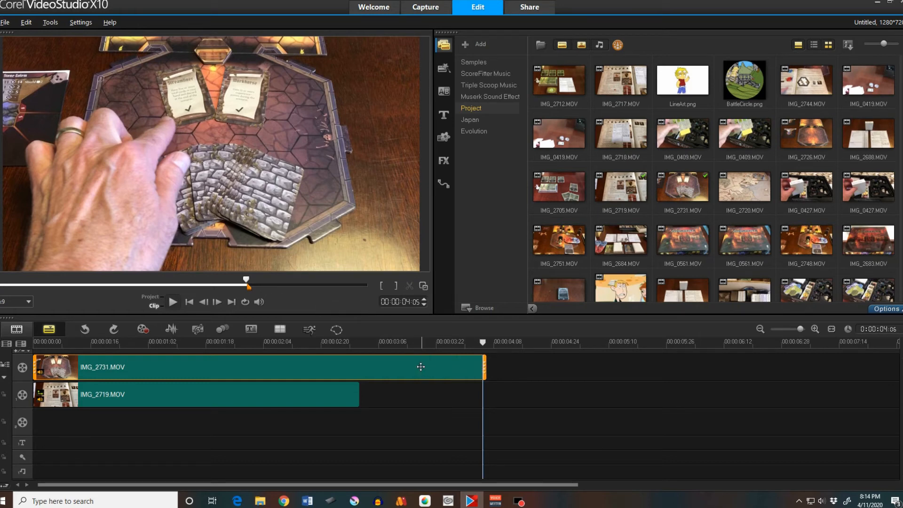
click(153, 304)
drag(247, 281, 272, 282)
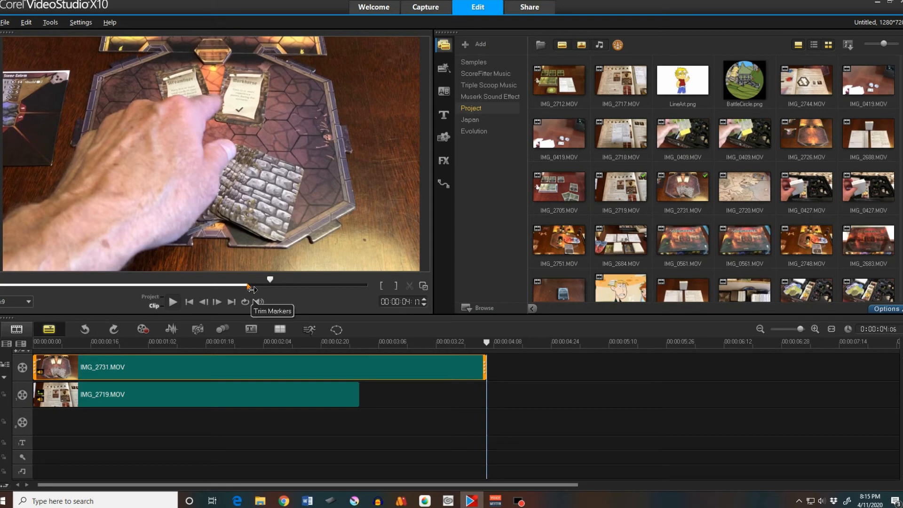
click(397, 287)
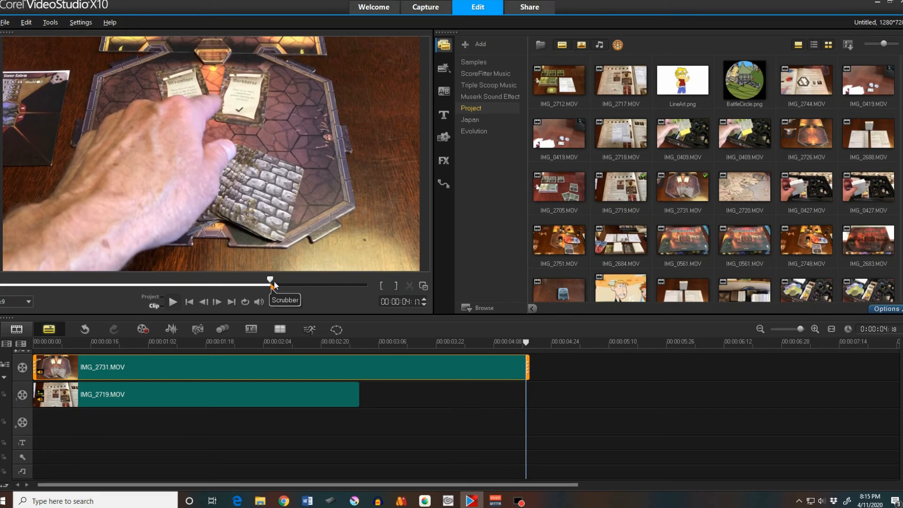
Scrub the end of the project in Project mode to check the lengthened IMG_2731.MOV.
mouse_move(271, 283)
mouse_down()
mouse_move(288, 282)
mouse_move(222, 283)
mouse_move(270, 284)
mouse_up()
mouse_move(526, 343)
mouse_down()
mouse_move(465, 345)
mouse_move(571, 343)
mouse_move(468, 343)
mouse_move(498, 352)
mouse_move(529, 343)
mouse_up()
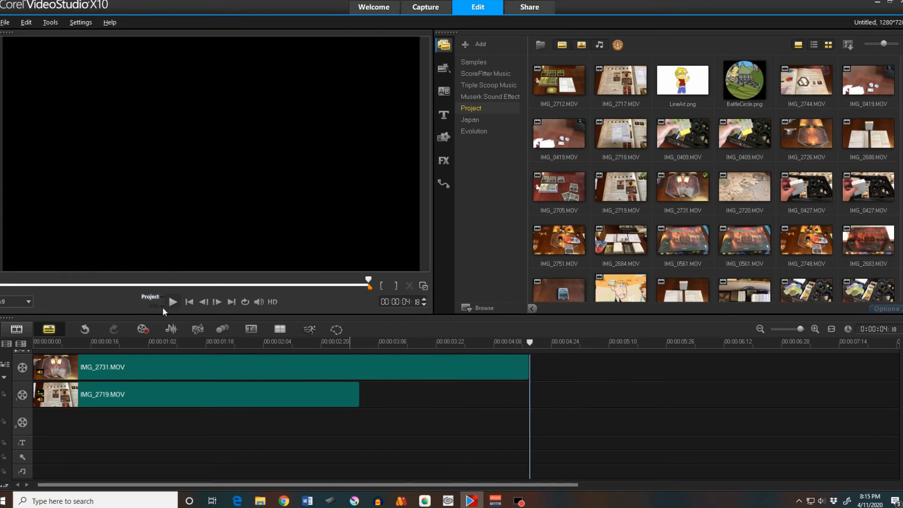
drag(530, 343, 483, 344)
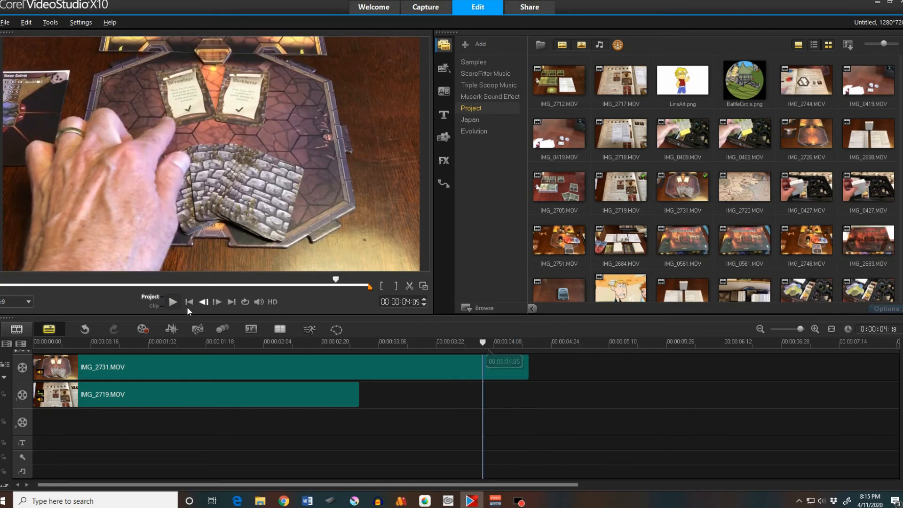
Return to Clip mode and trim the start of IMG_2731.MOV to 00:00:01:02.
click(153, 306)
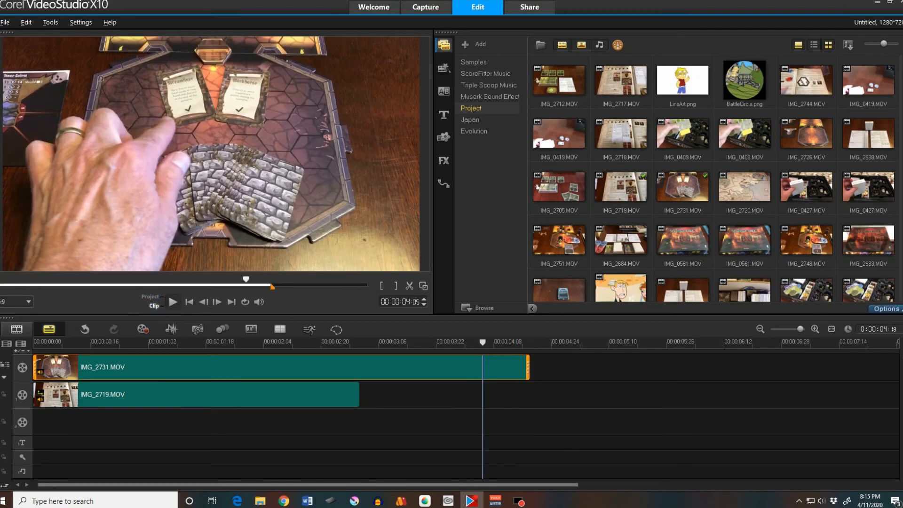
drag(247, 282, 61, 290)
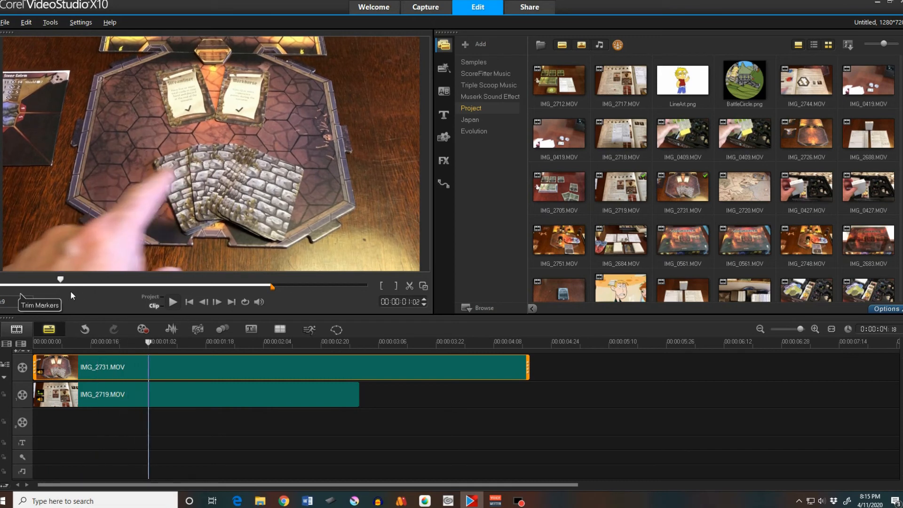
click(382, 286)
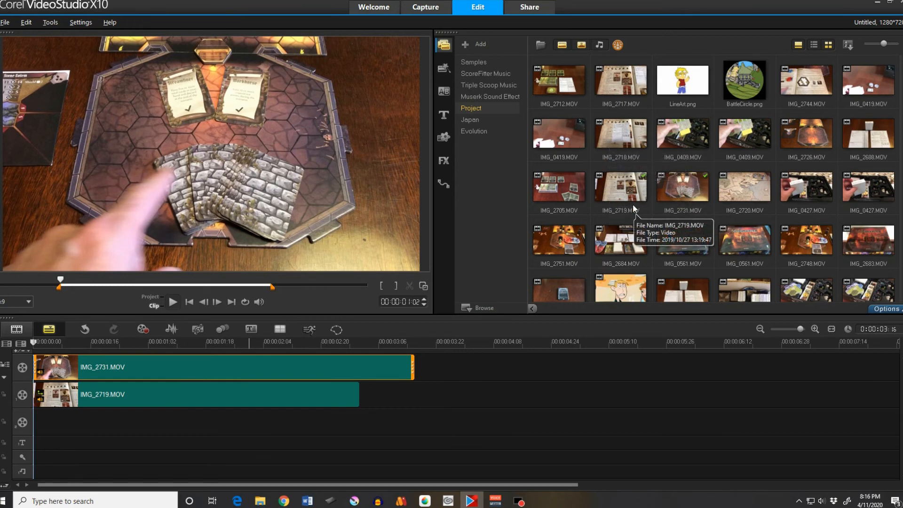
Mark the library clip IMG_2720.MOV to run from 00:00:02:25 to 00:00:03:24.
click(741, 189)
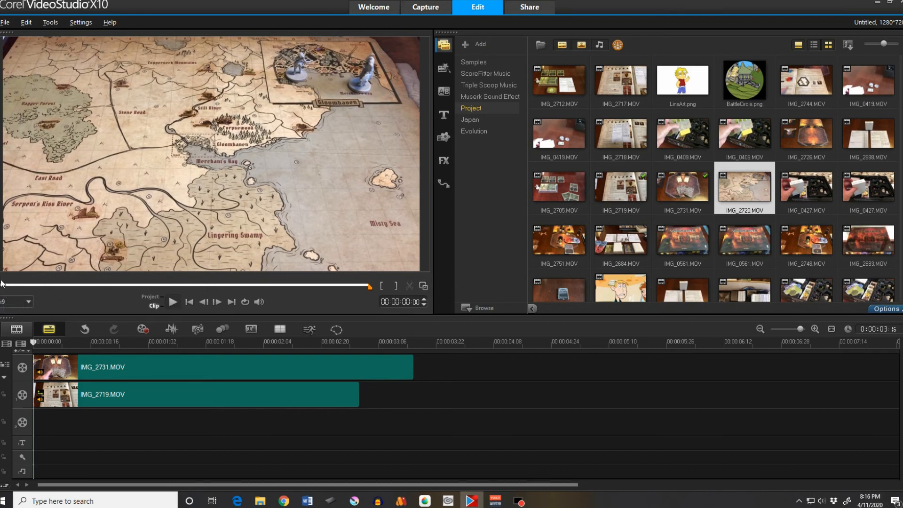
drag(1, 283, 77, 282)
click(121, 285)
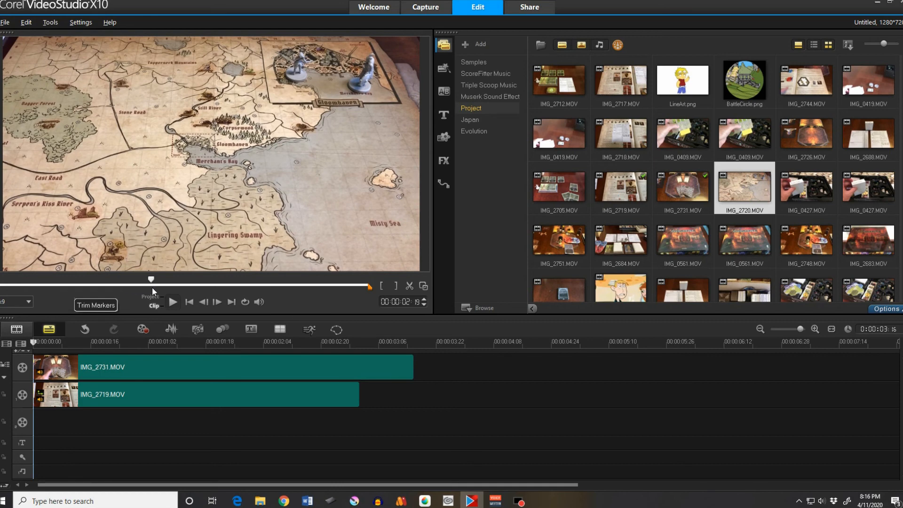
mouse_move(152, 288)
mouse_down()
mouse_move(178, 287)
mouse_move(162, 289)
mouse_up()
click(383, 287)
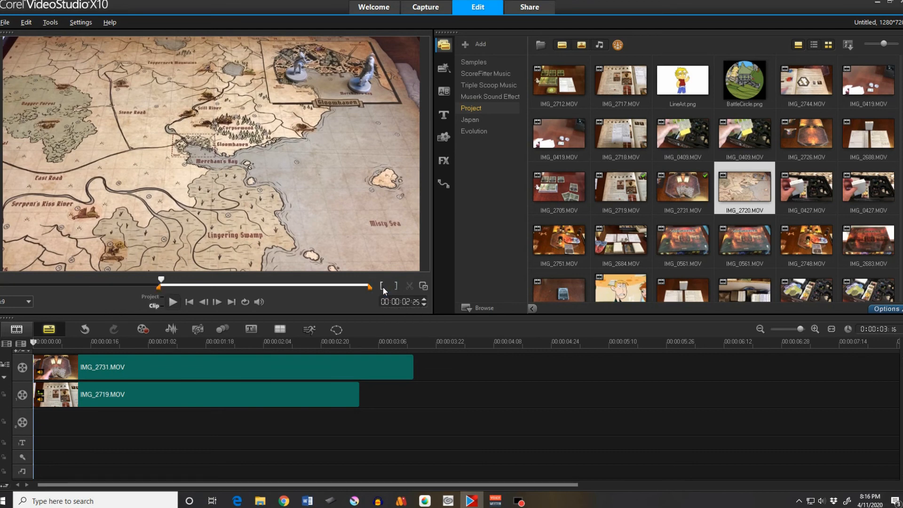
drag(160, 282, 219, 283)
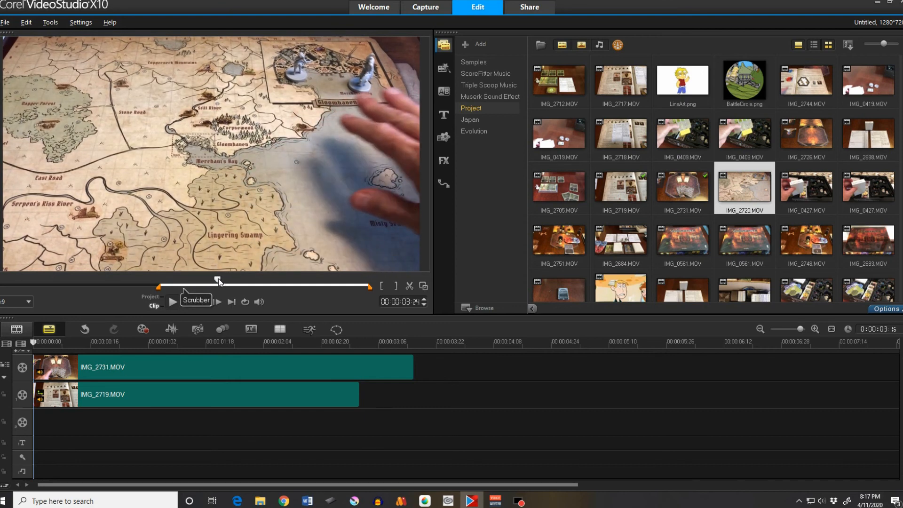
click(395, 286)
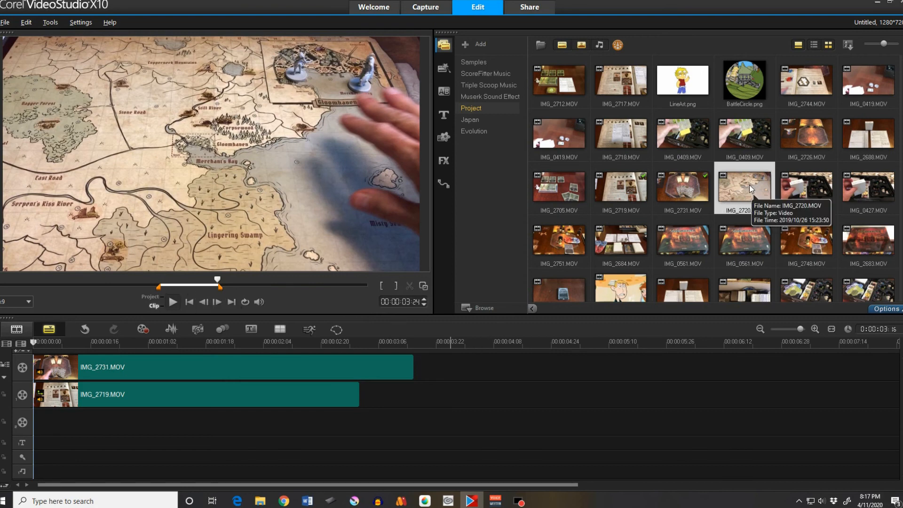
Add the trimmed IMG_2720.MOV directly after IMG_2731.MOV on the video track and scrub through it.
drag(748, 186, 537, 352)
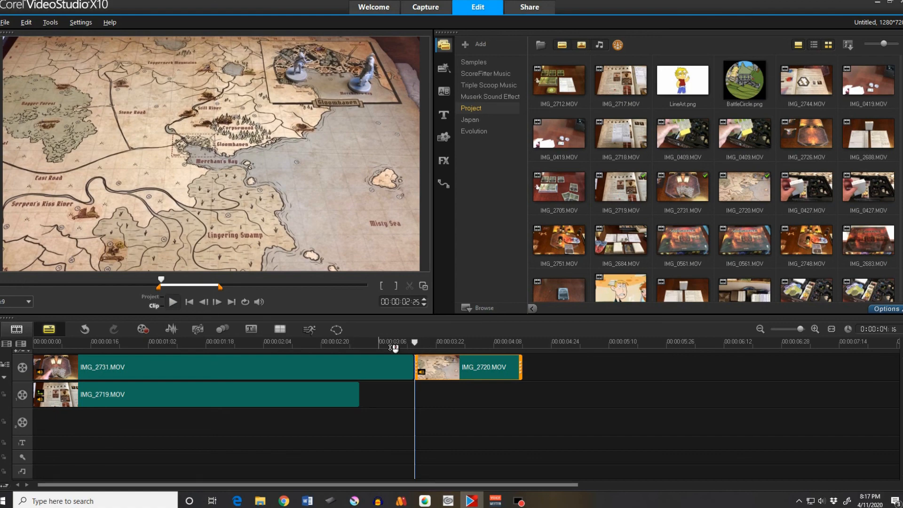
drag(415, 342, 475, 348)
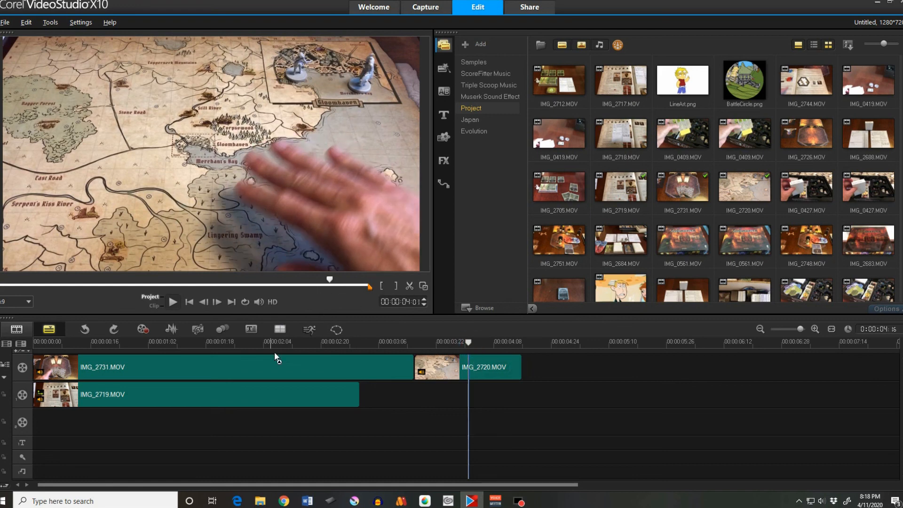
Split IMG_2731.MOV at 00:00:02:15 on the timeline.
click(282, 397)
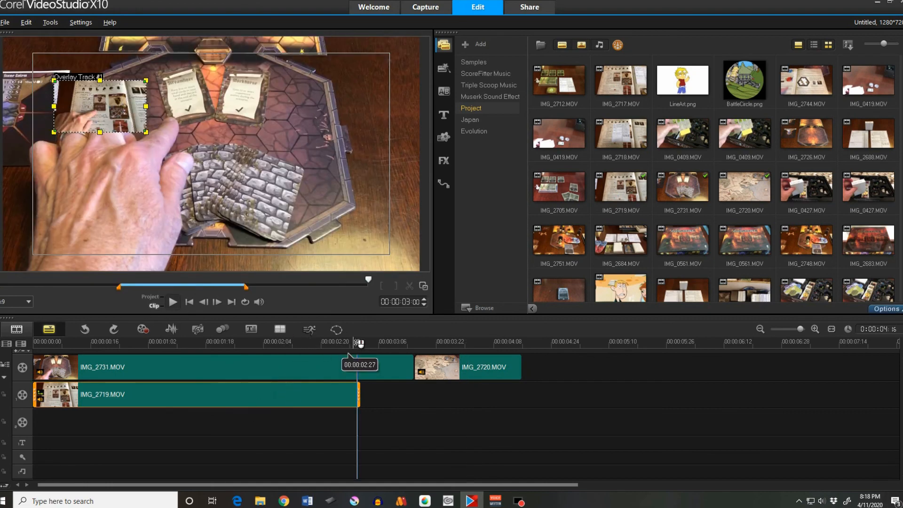
click(303, 345)
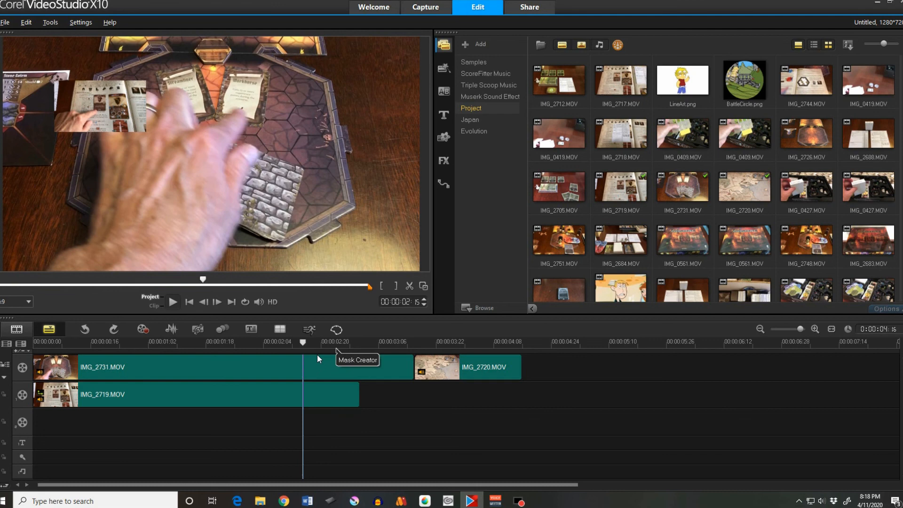
click(268, 365)
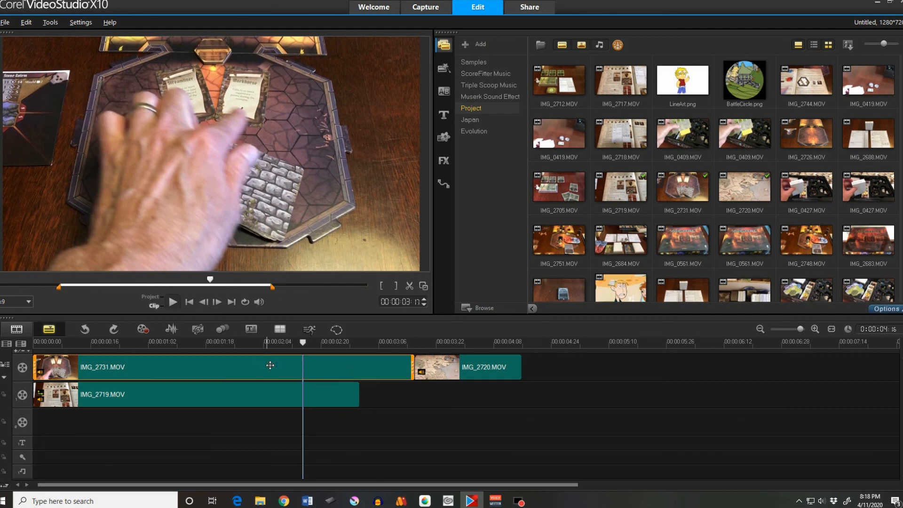
click(410, 286)
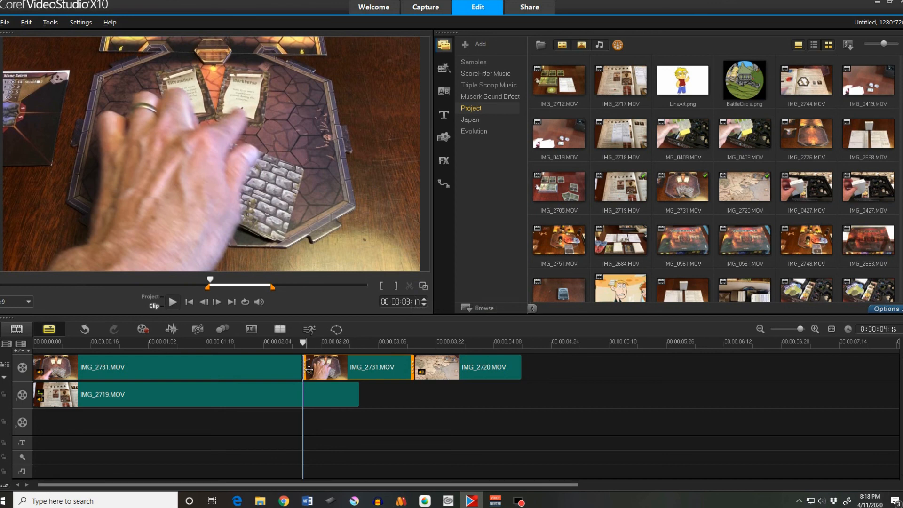